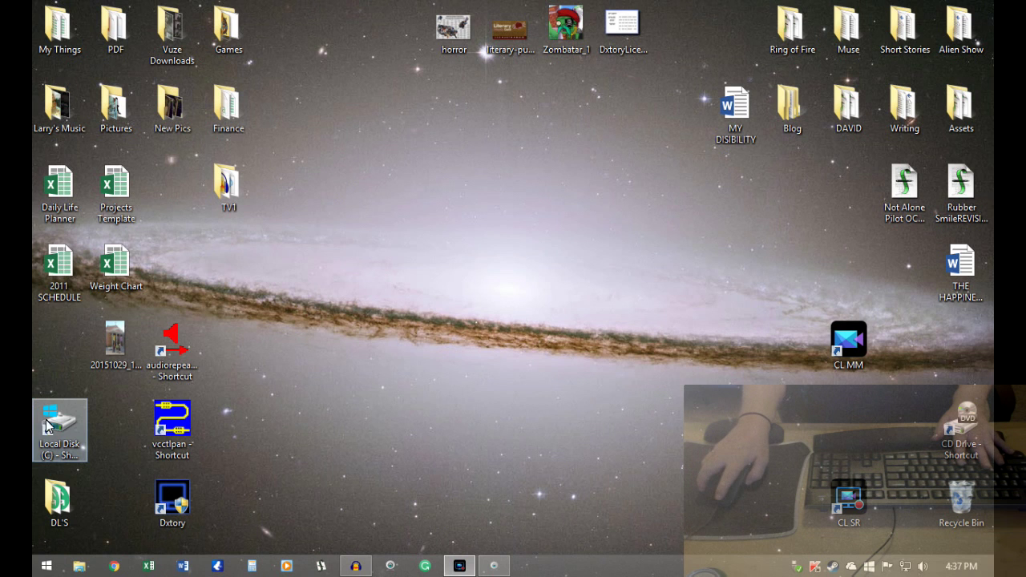
Browse into Local Disk (C:), go up to This PC, and open Control Panel from there
{"action": "left_click", "coordinate": [69, 436]}
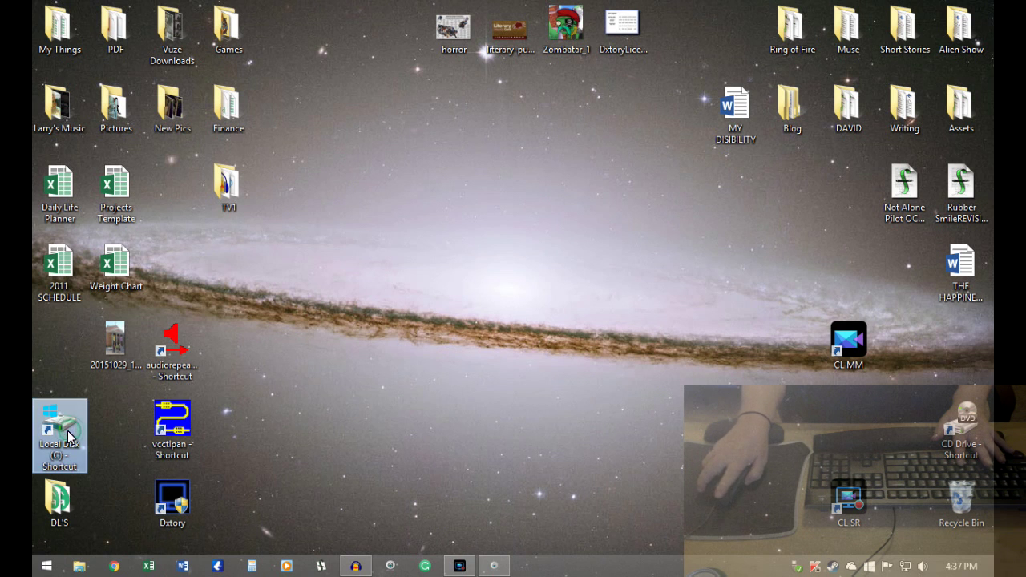
{"action": "double_click", "coordinate": [69, 436]}
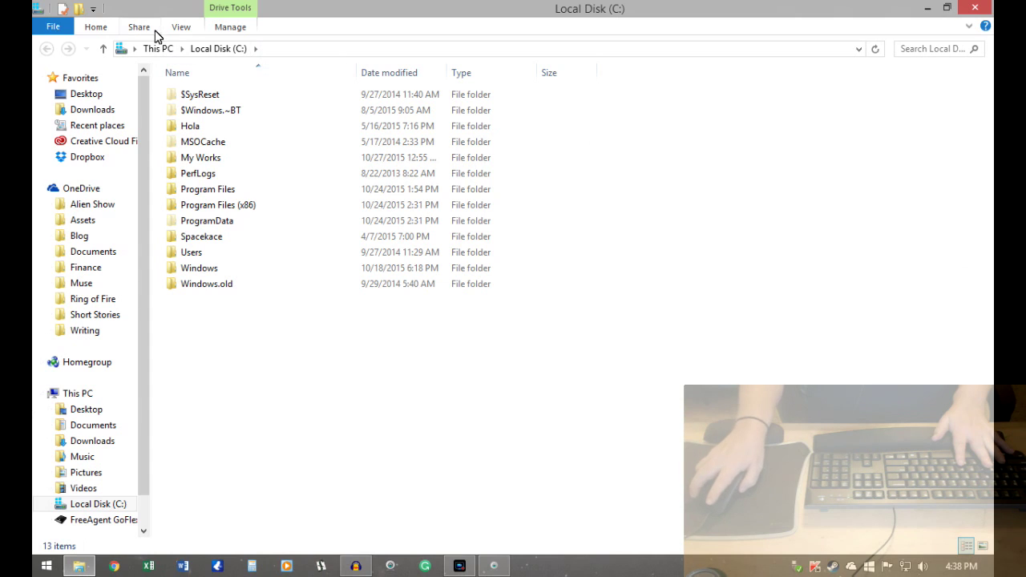
{"action": "left_click", "coordinate": [104, 49]}
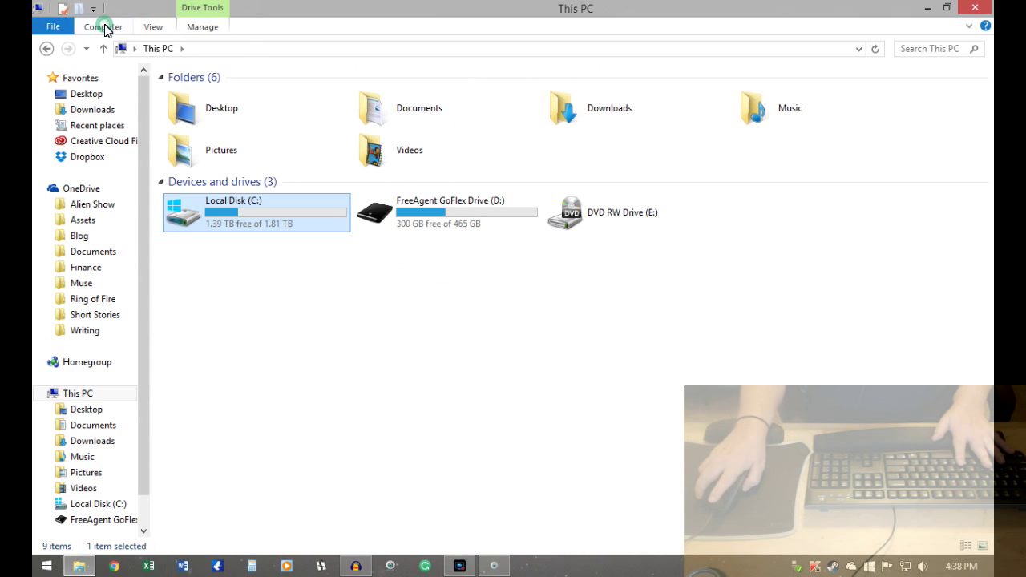
{"action": "left_click", "coordinate": [105, 28]}
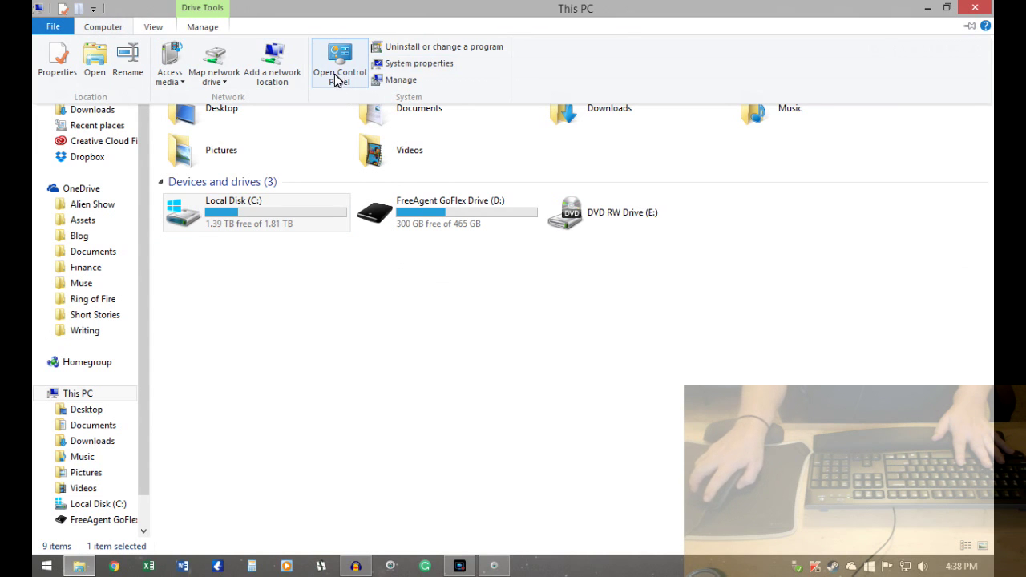
{"action": "left_click", "coordinate": [340, 63]}
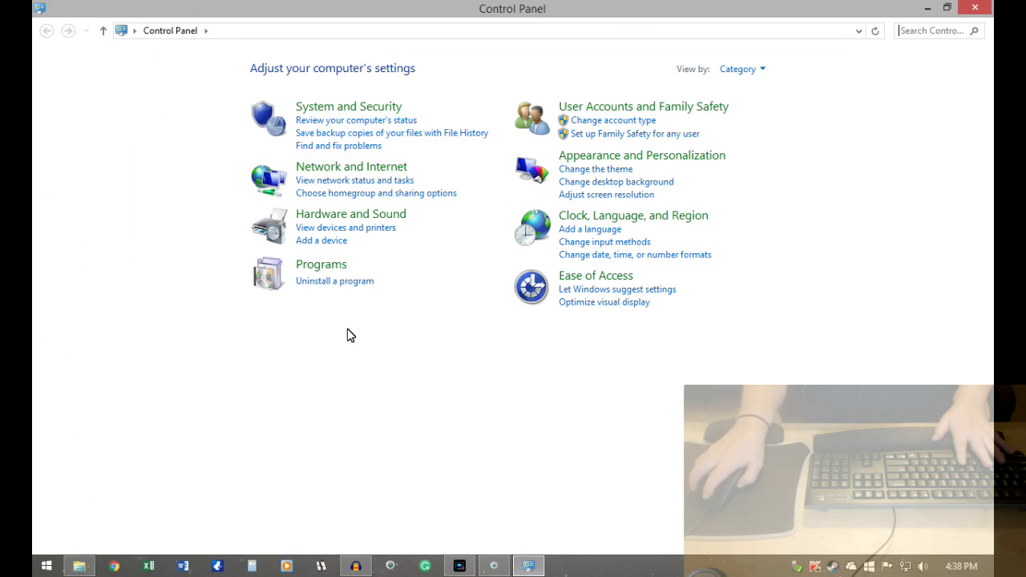
Go to Hardware and Sound, then Devices and Printers
{"action": "left_click", "coordinate": [381, 221]}
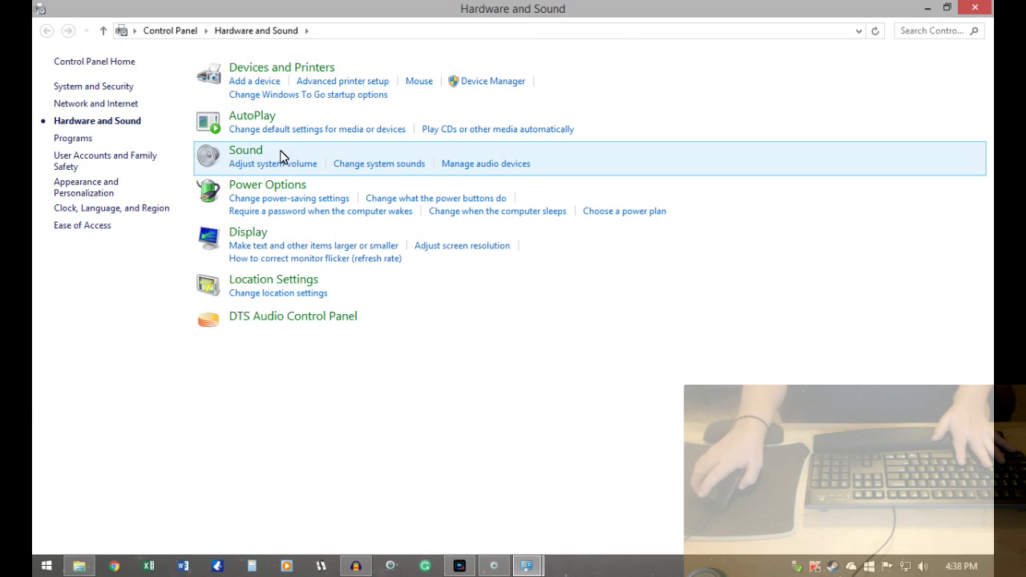
{"action": "left_click", "coordinate": [305, 70]}
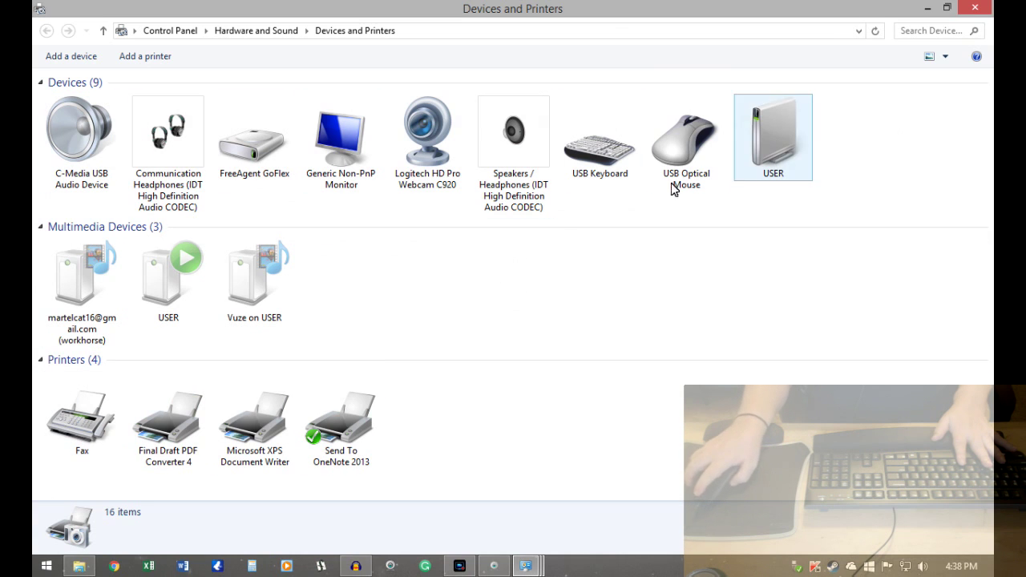
Open Keyboard settings from the USB Keyboard device's context menu
{"action": "left_click", "coordinate": [80, 341]}
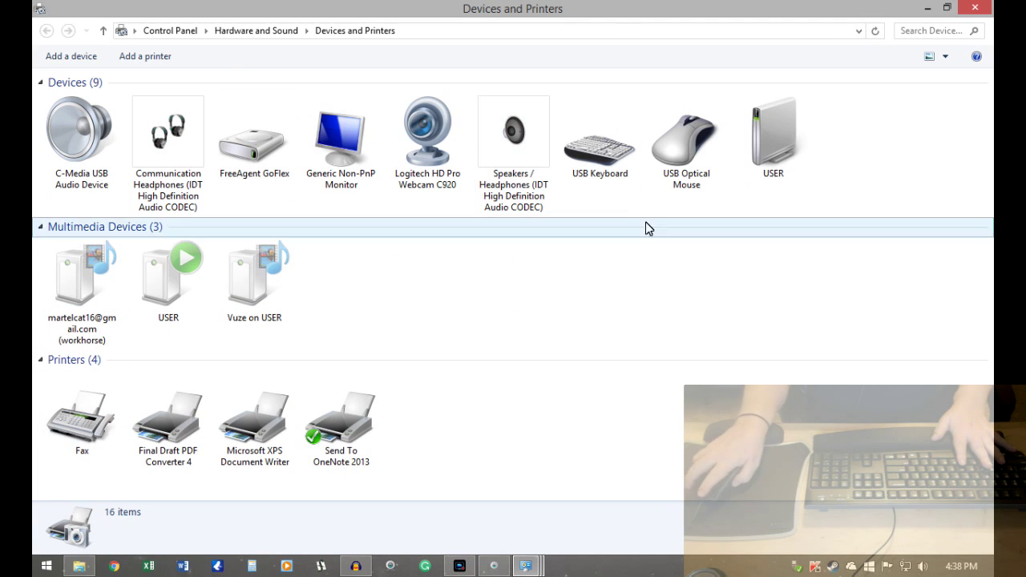
{"action": "left_click", "coordinate": [609, 149]}
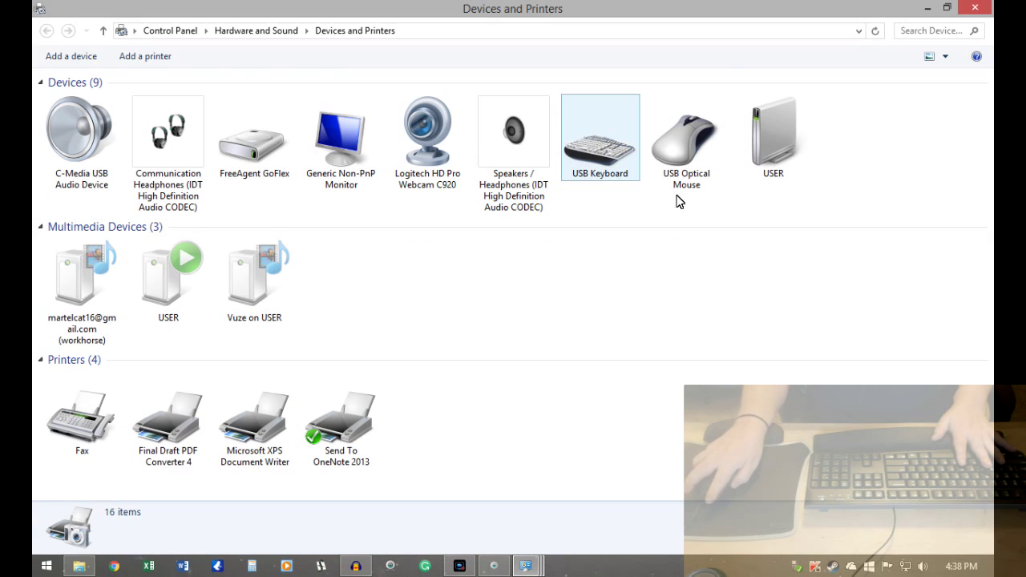
{"action": "left_click", "coordinate": [600, 164]}
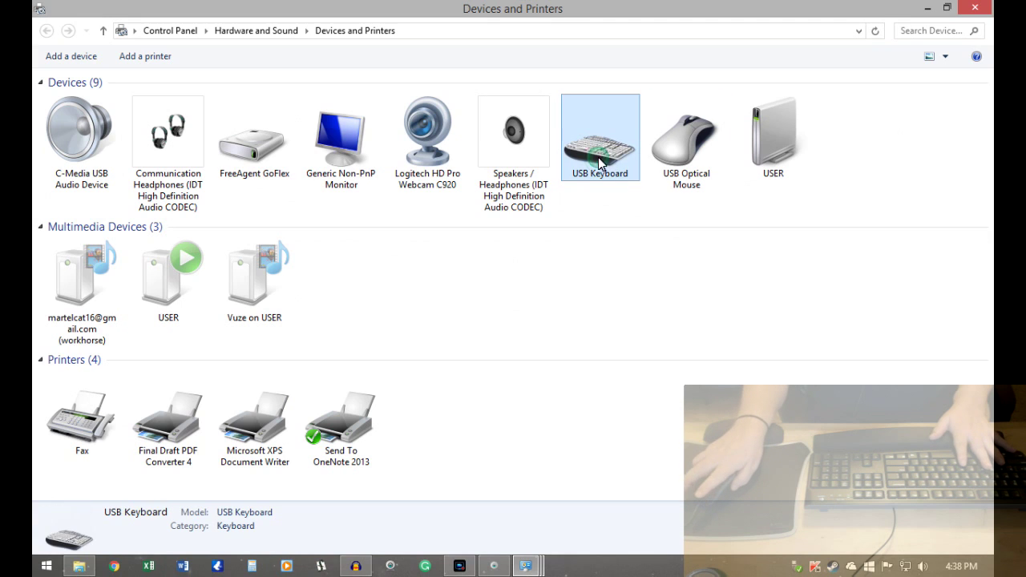
{"action": "key", "text": "shift+F10"}
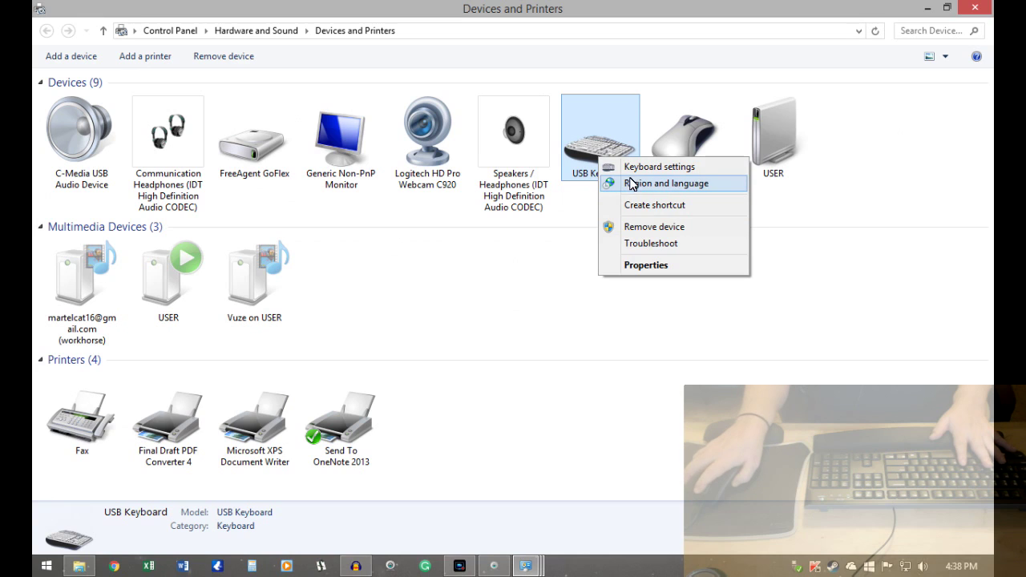
{"action": "key", "text": "Up"}
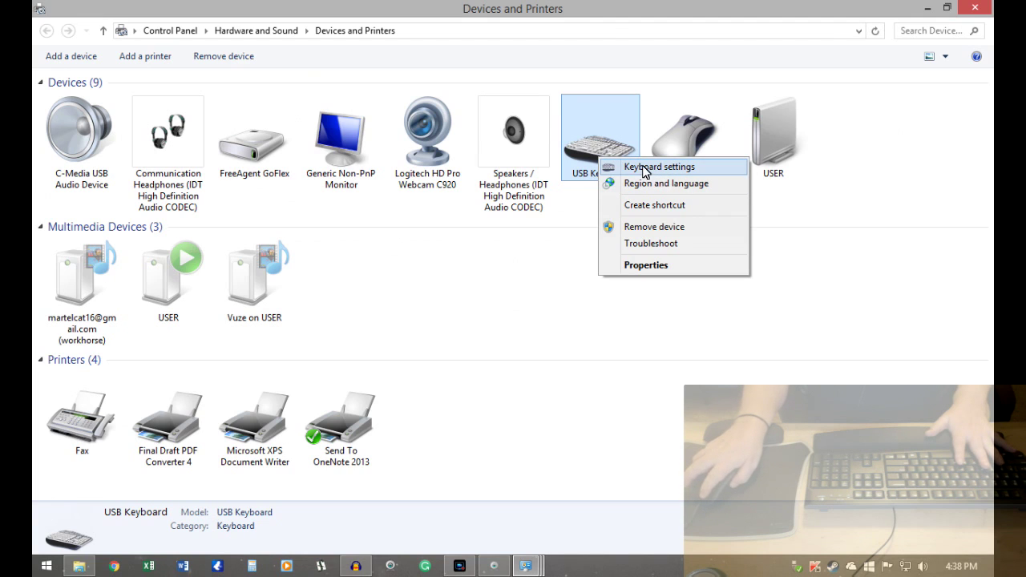
{"action": "left_click", "coordinate": [646, 173]}
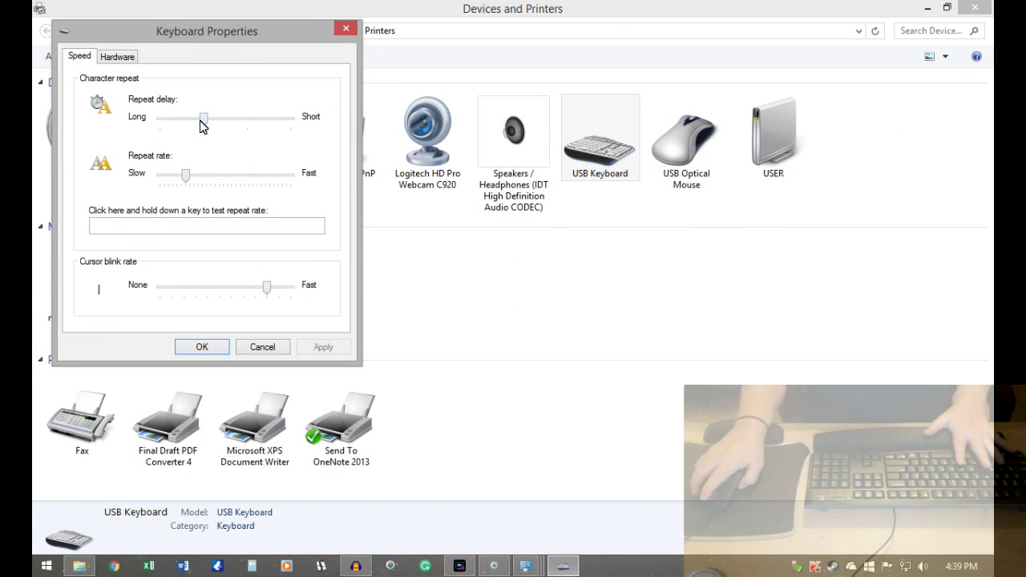
Centre the Keyboard Properties window and type 'fumbles' in the test box to check key repeat
{"action": "left_click_drag", "start_coordinate": [216, 36], "coordinate": [527, 82]}
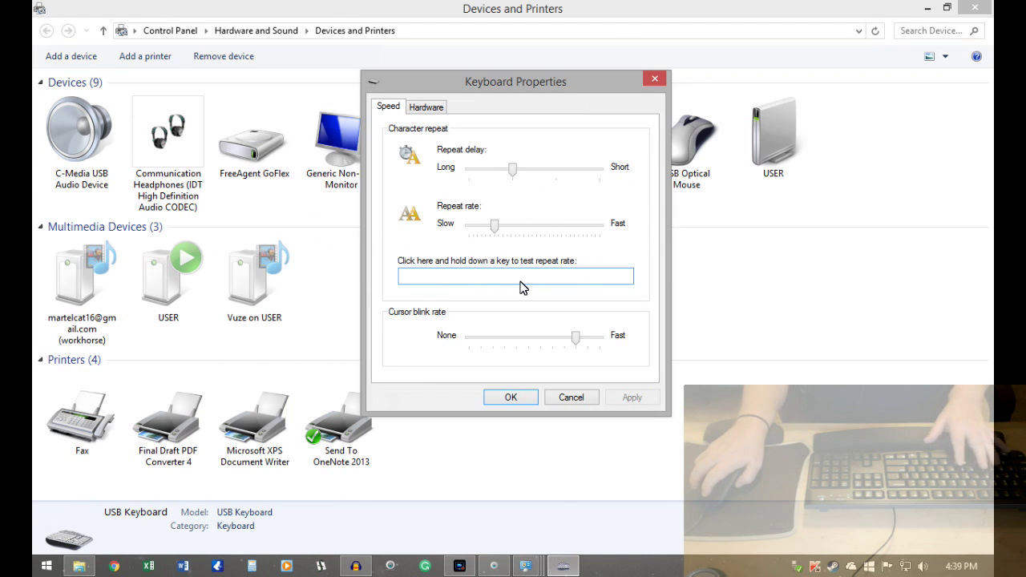
{"action": "type", "text": "f"}
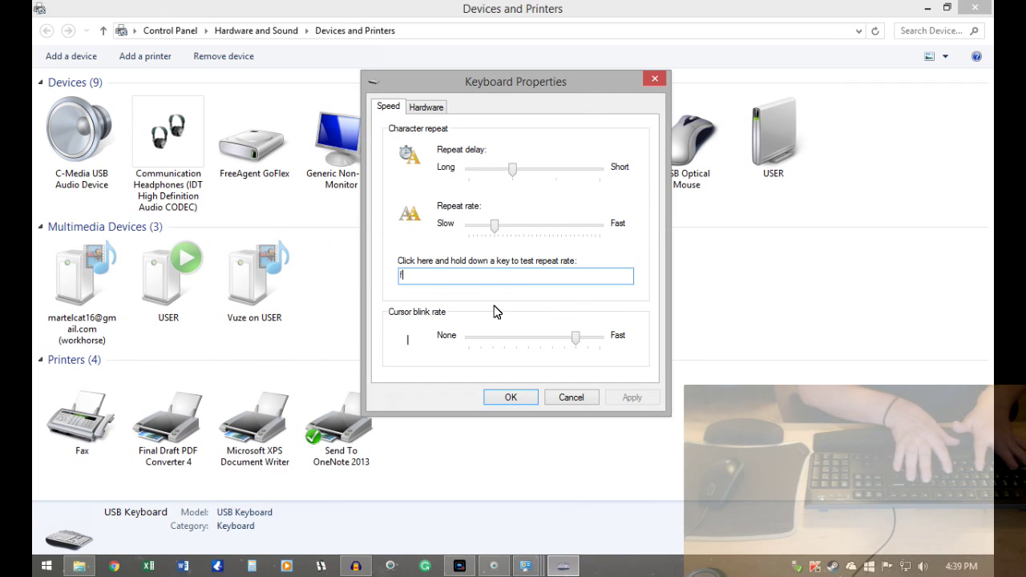
{"action": "type", "text": "umb"}
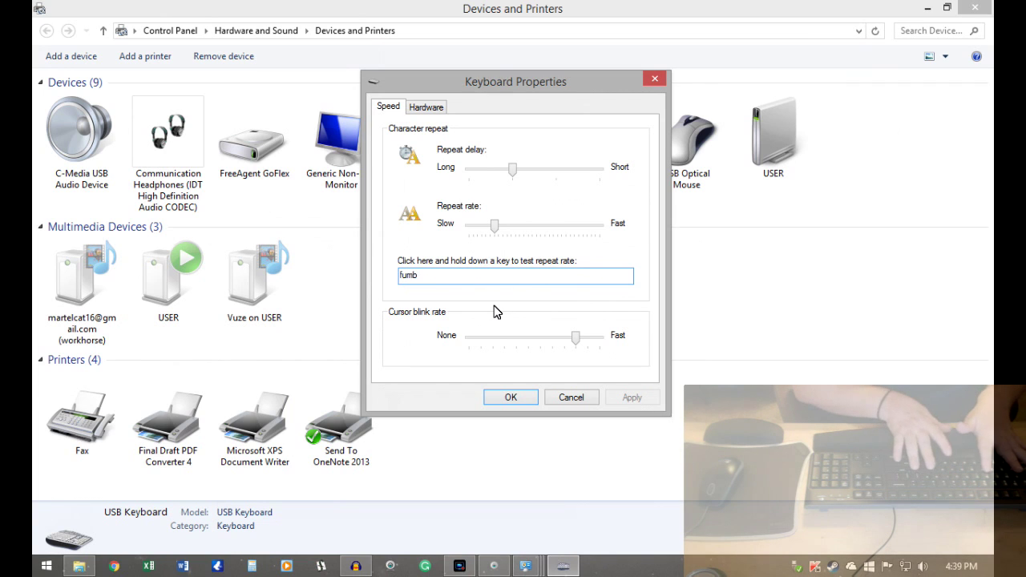
{"action": "type", "text": "led"}
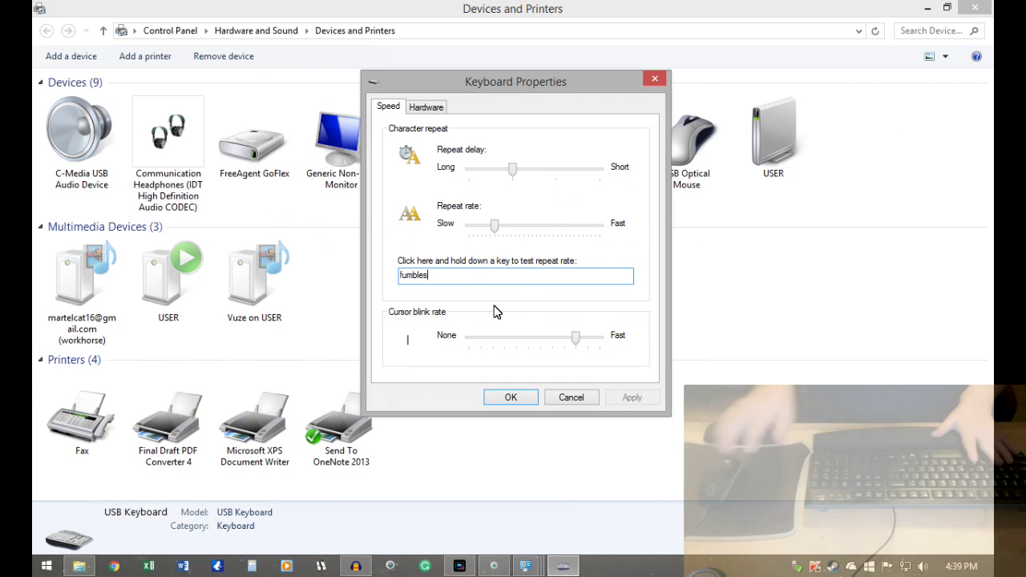
{"action": "key", "text": "BackSpace"}
{"action": "type", "text": "s"}
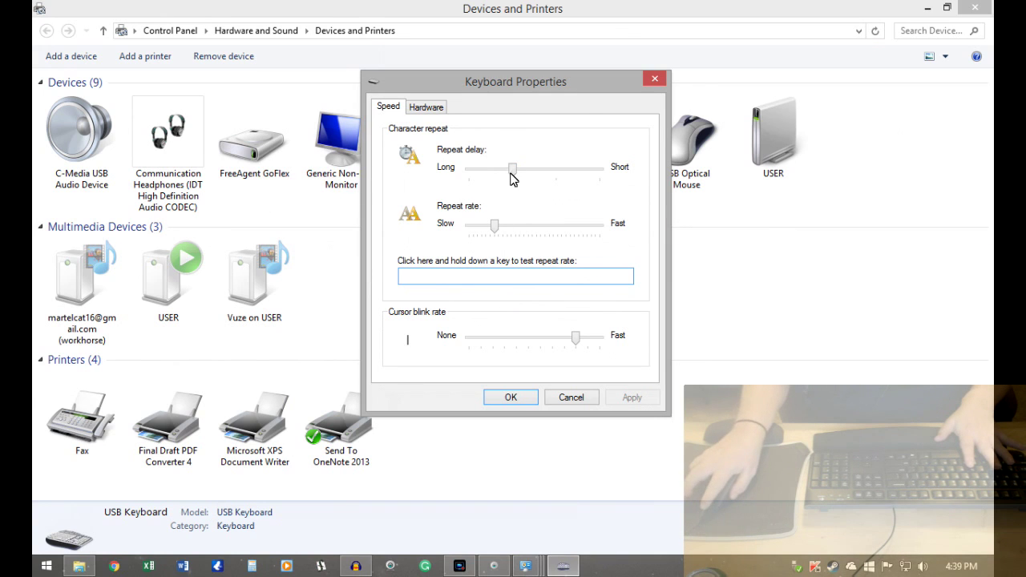
Try a shorter repeat delay and a much faster repeat rate, testing them in the box
{"action": "left_click", "coordinate": [556, 172]}
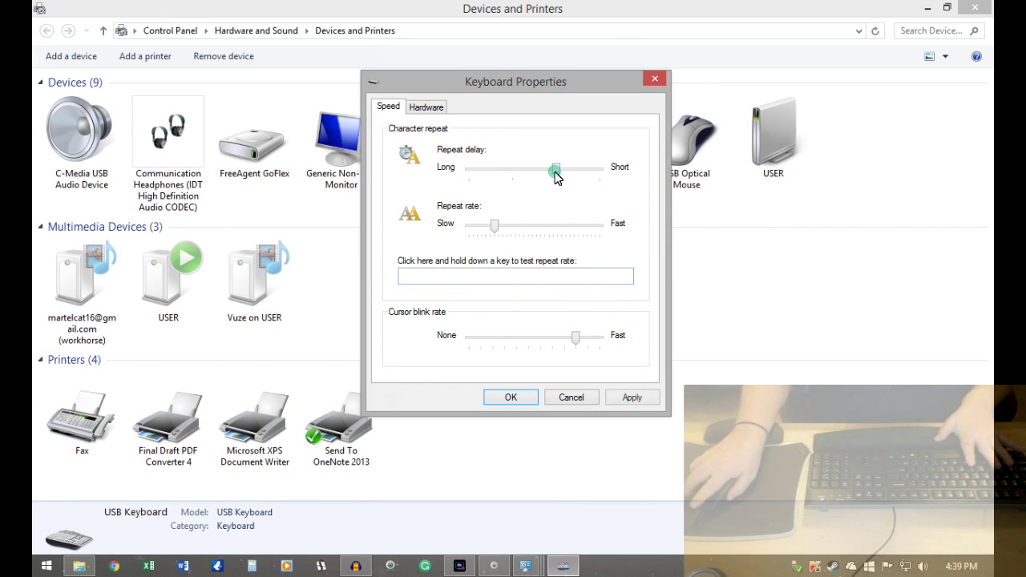
{"action": "left_click", "coordinate": [542, 231]}
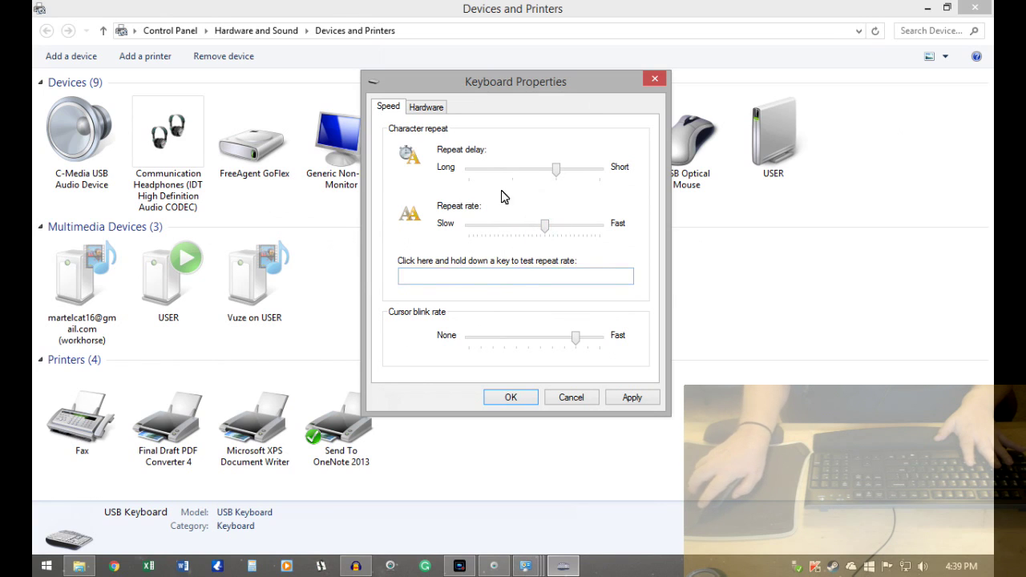
{"action": "left_click_drag", "start_coordinate": [538, 230], "coordinate": [530, 229]}
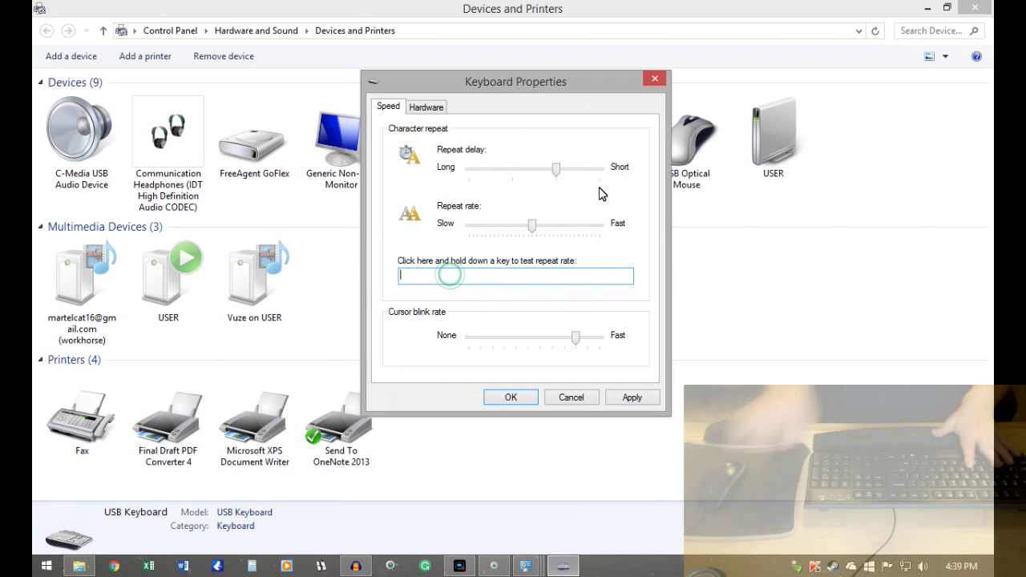
{"action": "type", "text": "mblesofdisgam"}
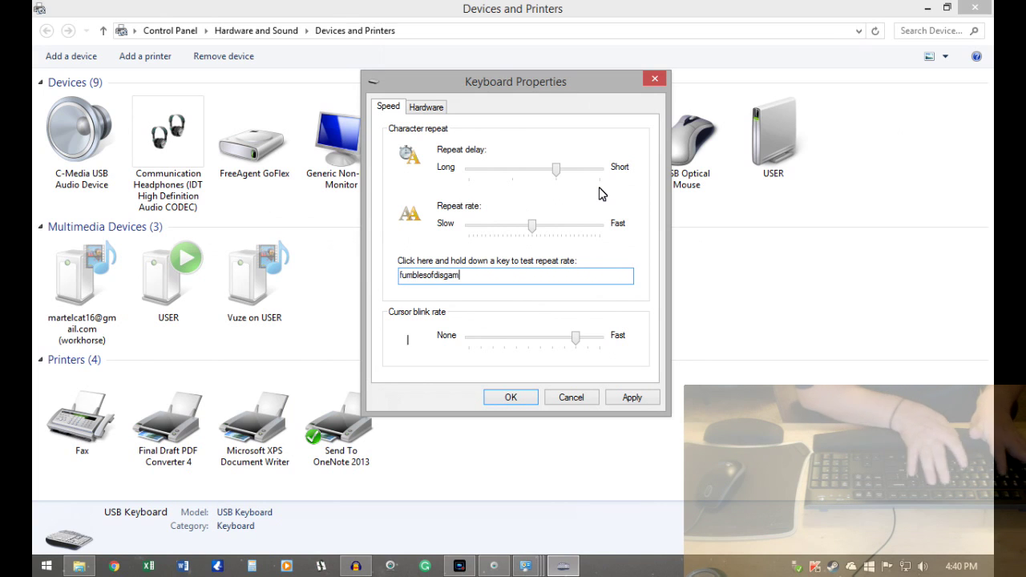
{"action": "type", "text": "r"}
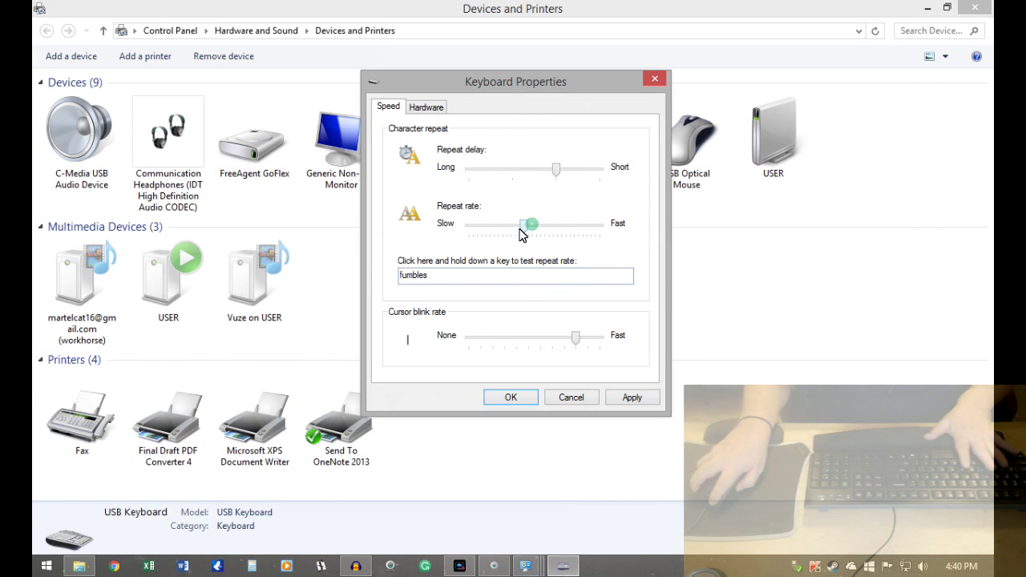
Restore the original repeat delay, keep the repeat rate a notch faster, and close Keyboard Properties
{"action": "mouse_move", "coordinate": [519, 232]}
{"action": "left_mouse_down"}
{"action": "mouse_move", "coordinate": [473, 228]}
{"action": "mouse_move", "coordinate": [537, 234]}
{"action": "mouse_move", "coordinate": [469, 270]}
{"action": "mouse_move", "coordinate": [496, 265]}
{"action": "mouse_move", "coordinate": [503, 233]}
{"action": "left_mouse_up"}
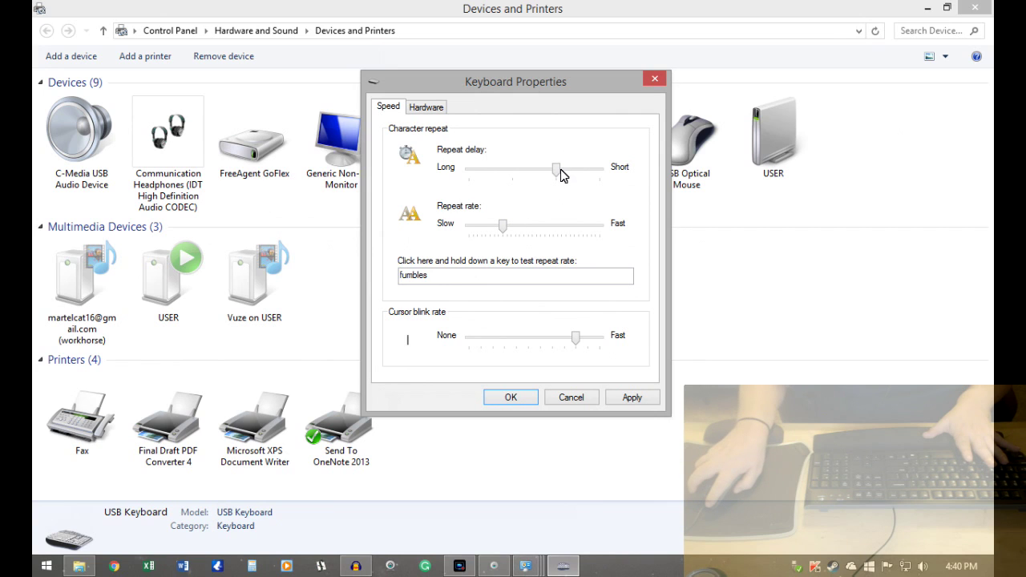
{"action": "left_click_drag", "start_coordinate": [560, 170], "coordinate": [518, 177]}
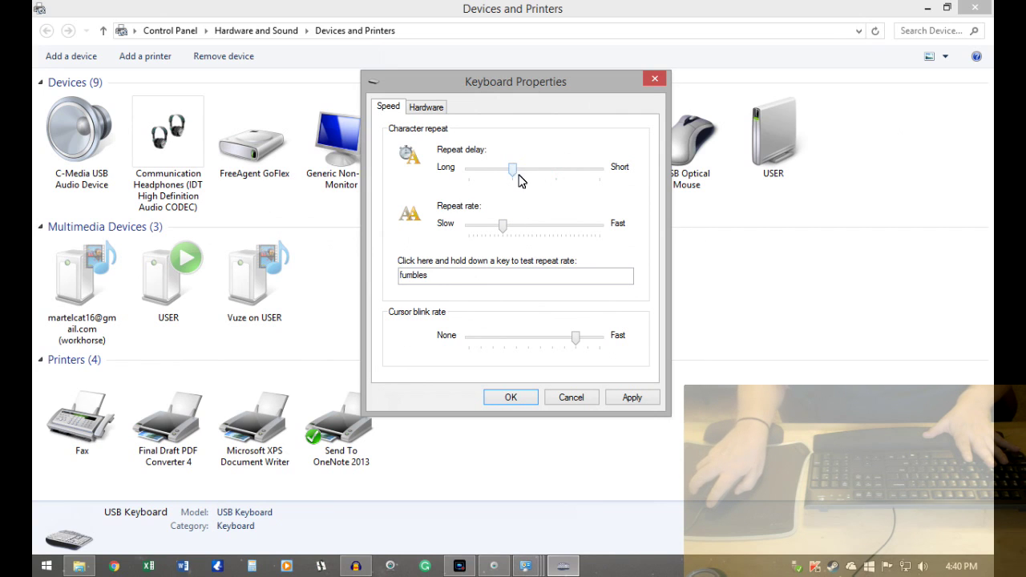
{"action": "left_click", "coordinate": [572, 398]}
Open Mouse settings for the USB Optical Mouse and centre the Mouse Properties window
{"action": "left_click", "coordinate": [688, 152]}
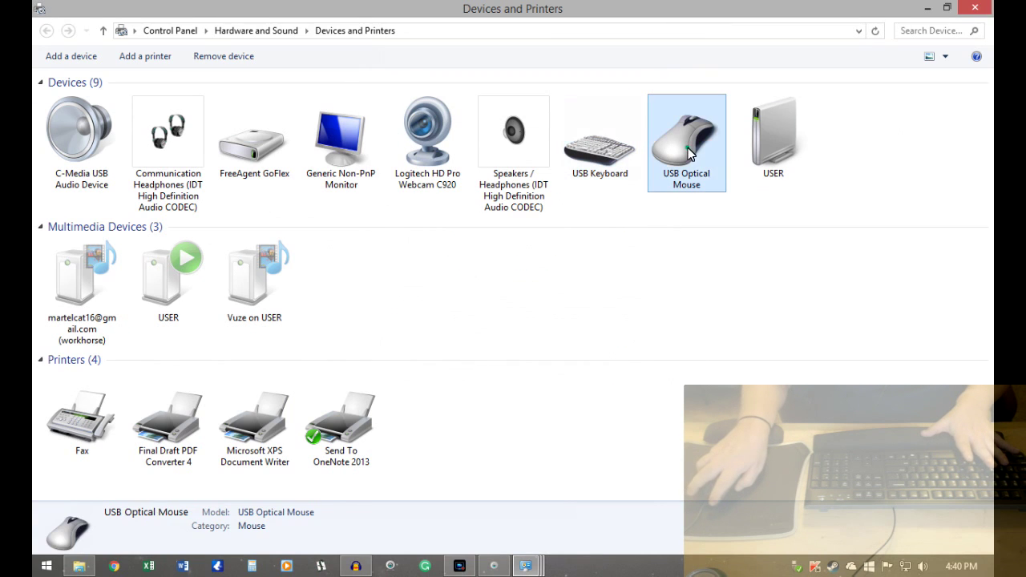
{"action": "right_click", "coordinate": [688, 151]}
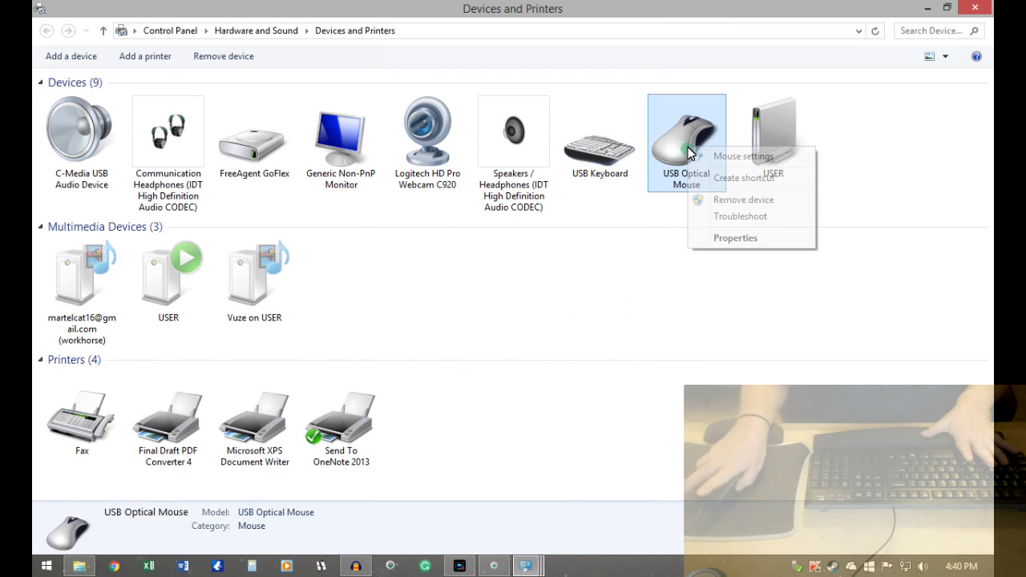
{"action": "left_click", "coordinate": [730, 156]}
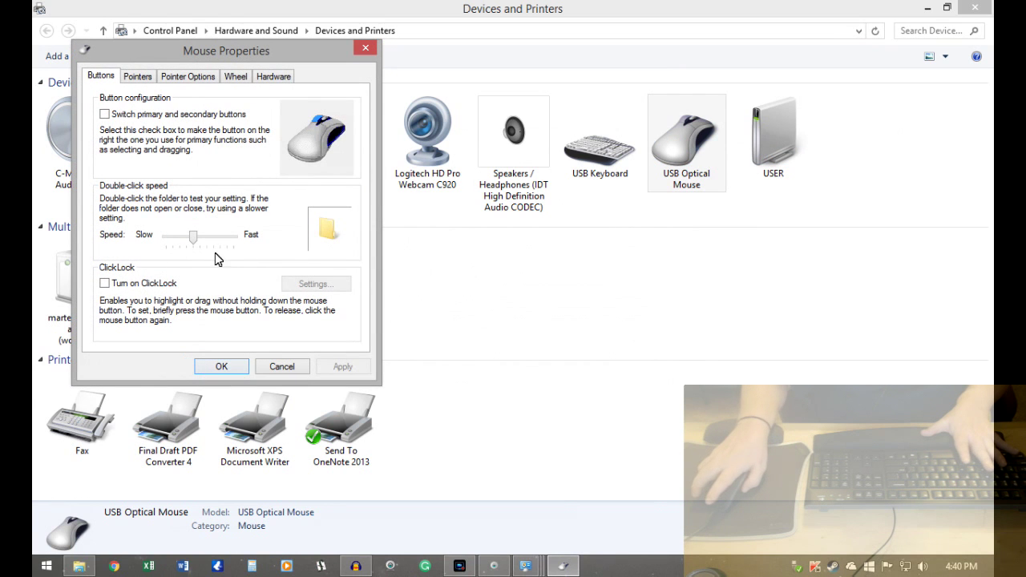
{"action": "left_click_drag", "start_coordinate": [228, 56], "coordinate": [547, 85]}
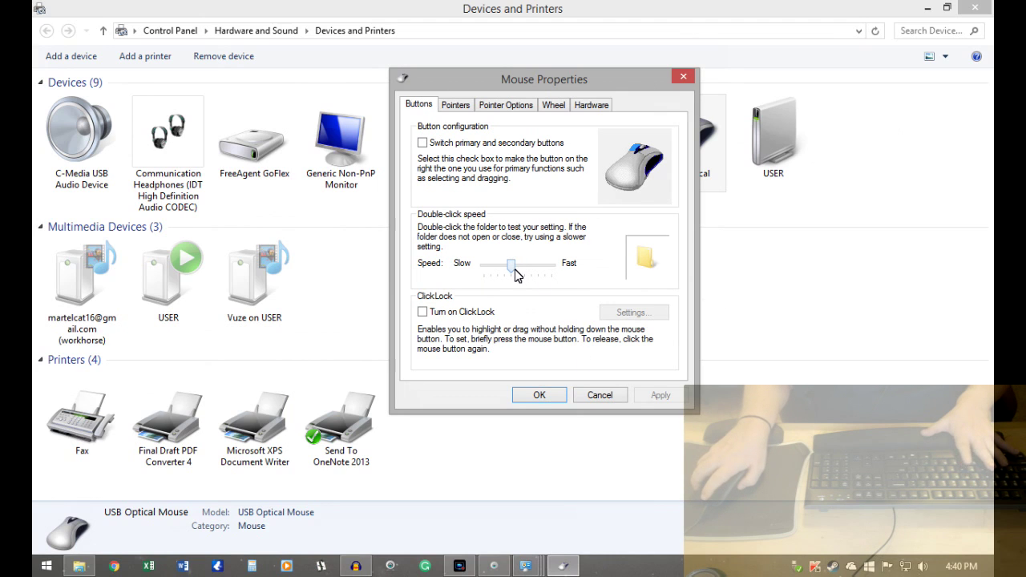
Set double-click speed to fastest and test it on the sample folder
{"action": "left_click_drag", "start_coordinate": [516, 270], "coordinate": [553, 265]}
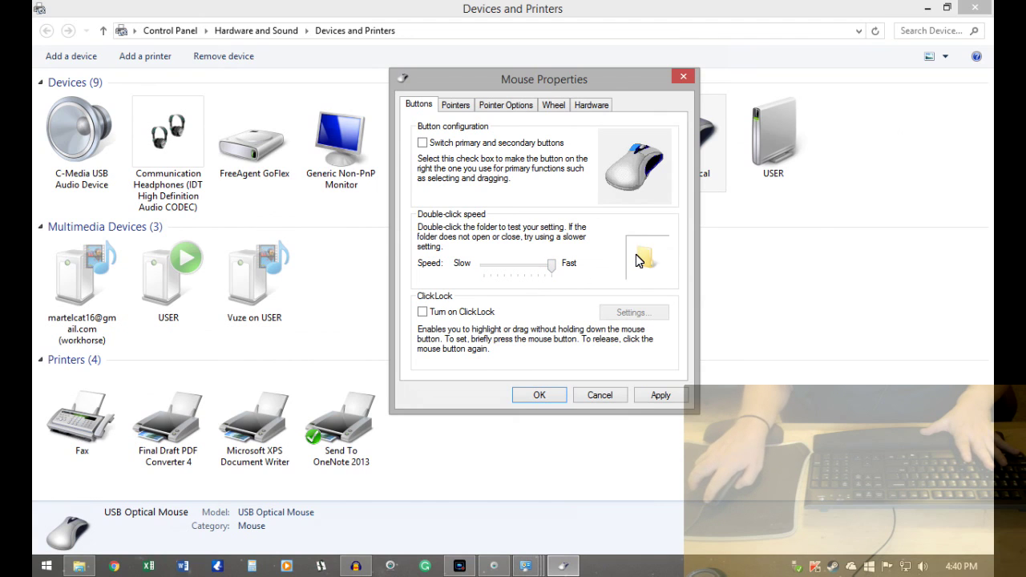
{"action": "double_click", "coordinate": [647, 262]}
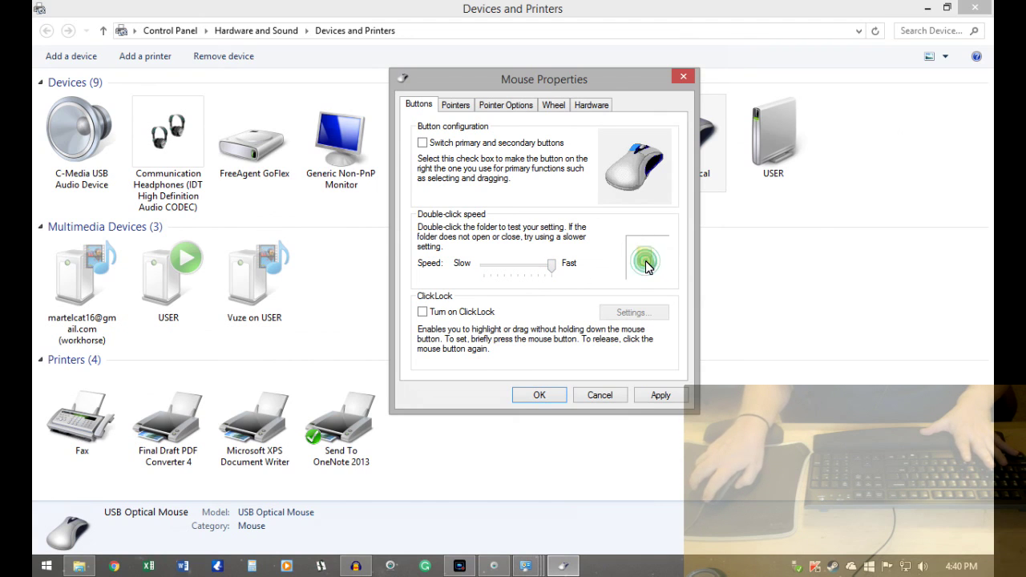
{"action": "double_click", "coordinate": [647, 262]}
{"action": "double_click", "coordinate": [647, 262]}
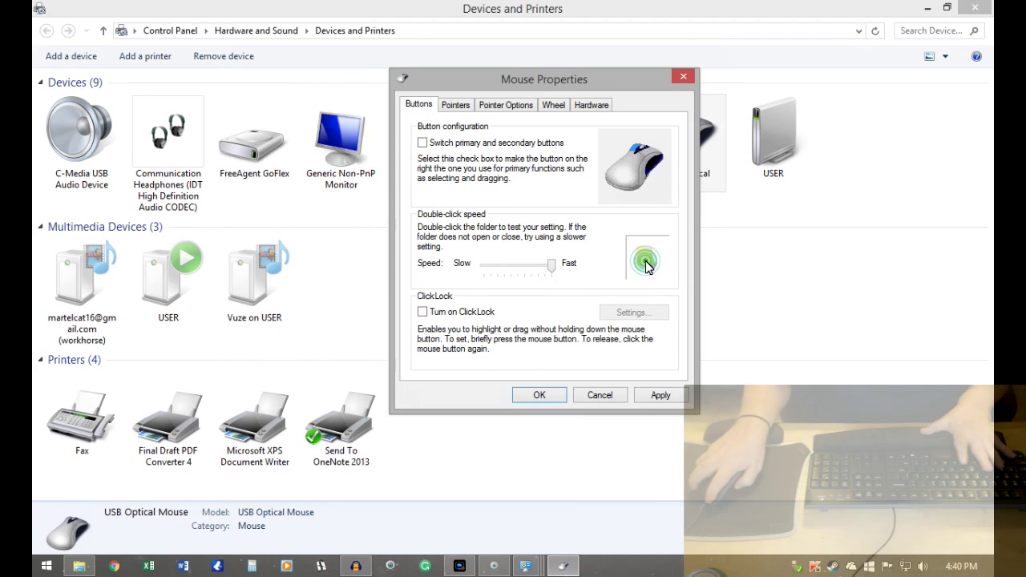
{"action": "left_click", "coordinate": [635, 274]}
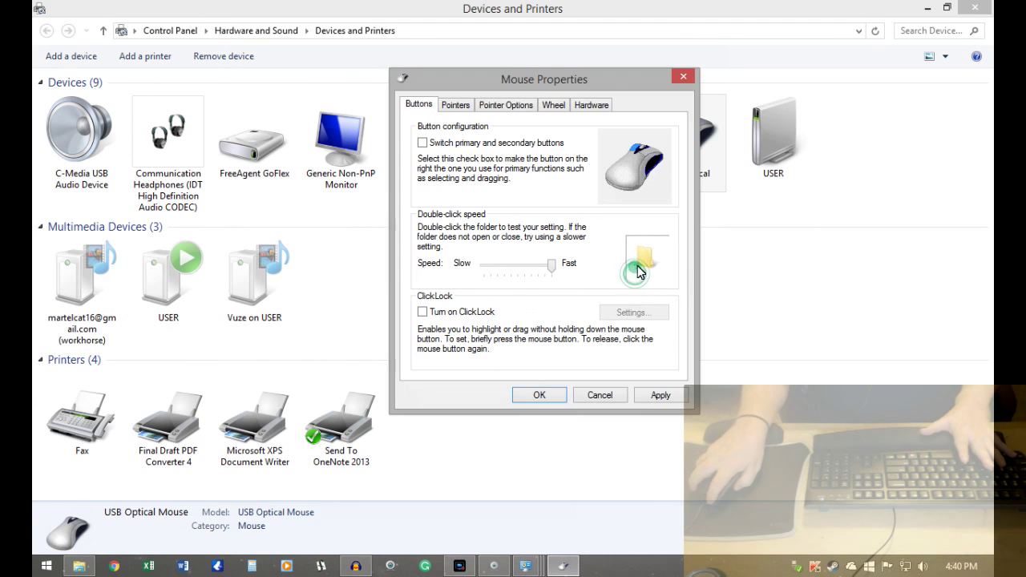
{"action": "double_click", "coordinate": [638, 267]}
{"action": "double_click", "coordinate": [639, 273]}
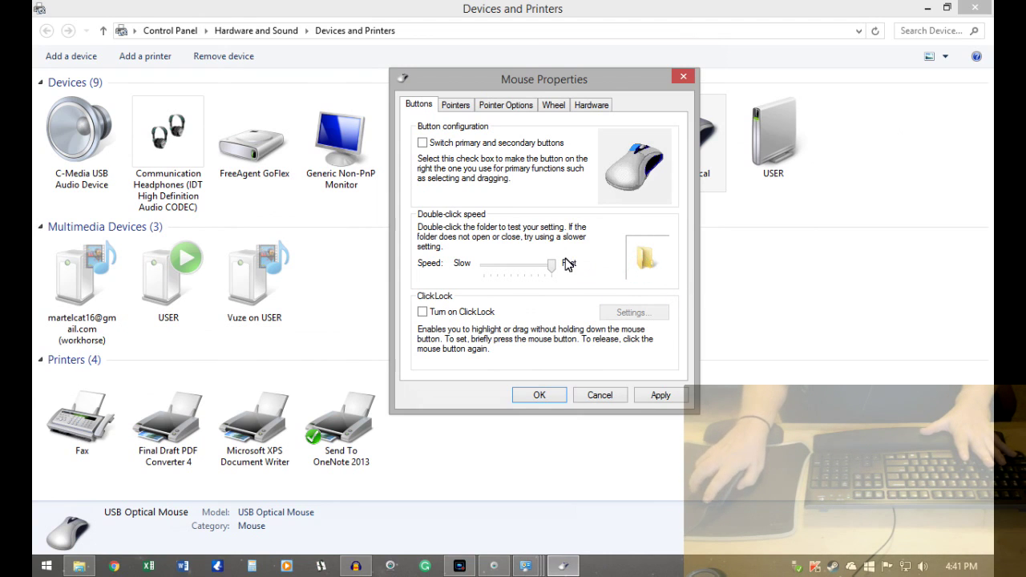
Set double-click speed to slowest and test it on the sample folder
{"action": "left_click_drag", "start_coordinate": [552, 271], "coordinate": [481, 279]}
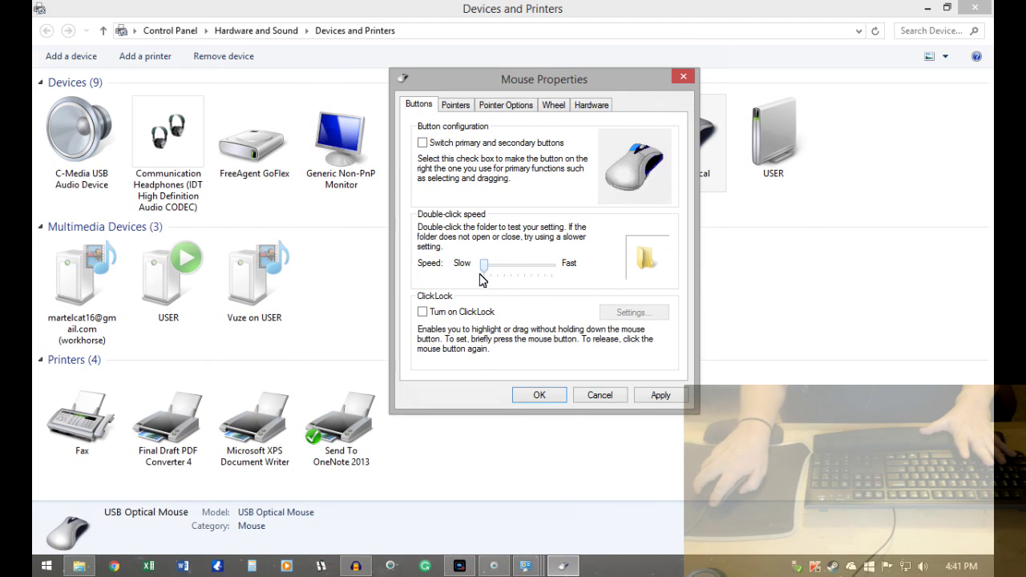
{"action": "double_click", "coordinate": [642, 263]}
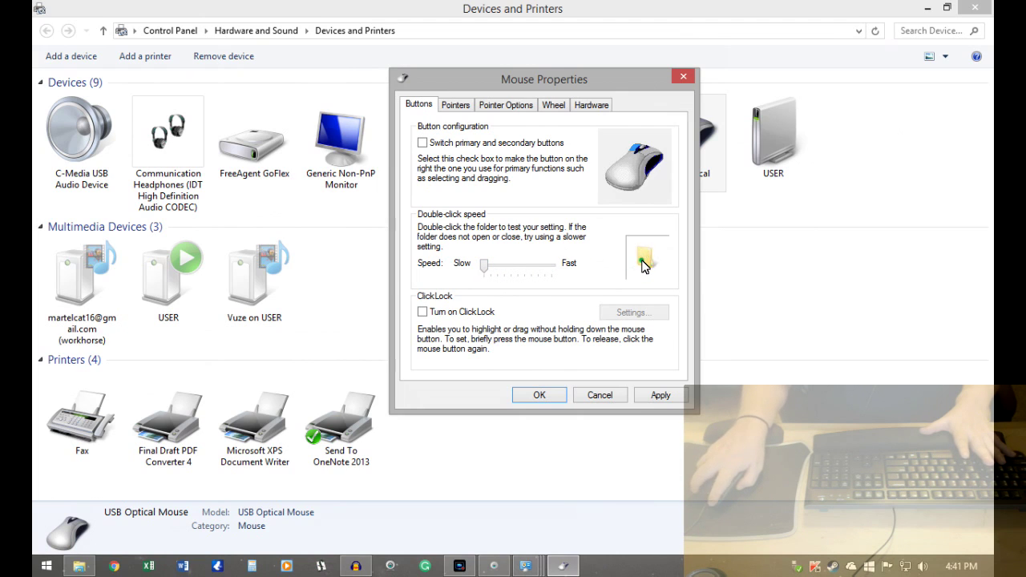
{"action": "double_click", "coordinate": [641, 263]}
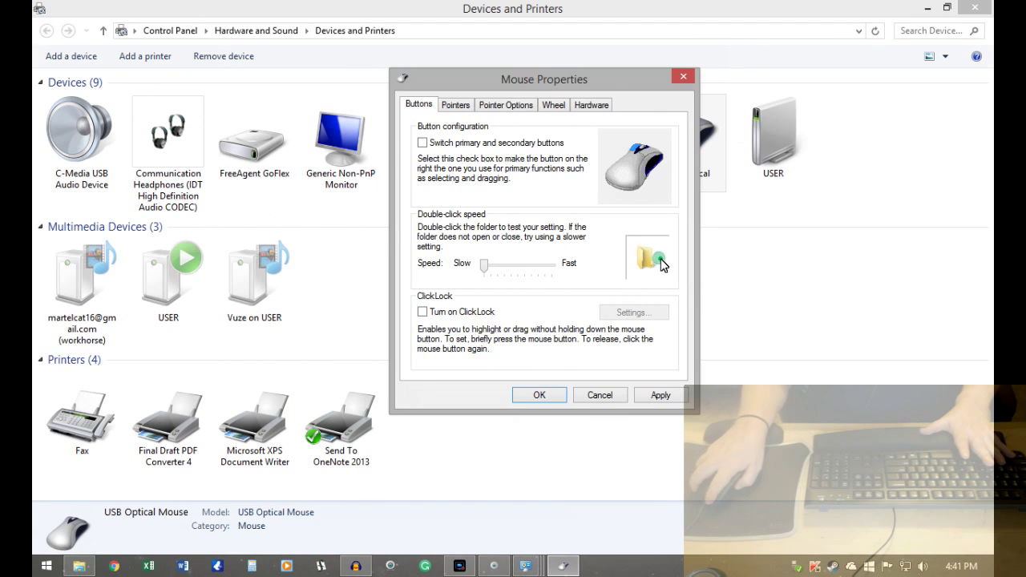
{"action": "double_click", "coordinate": [662, 263]}
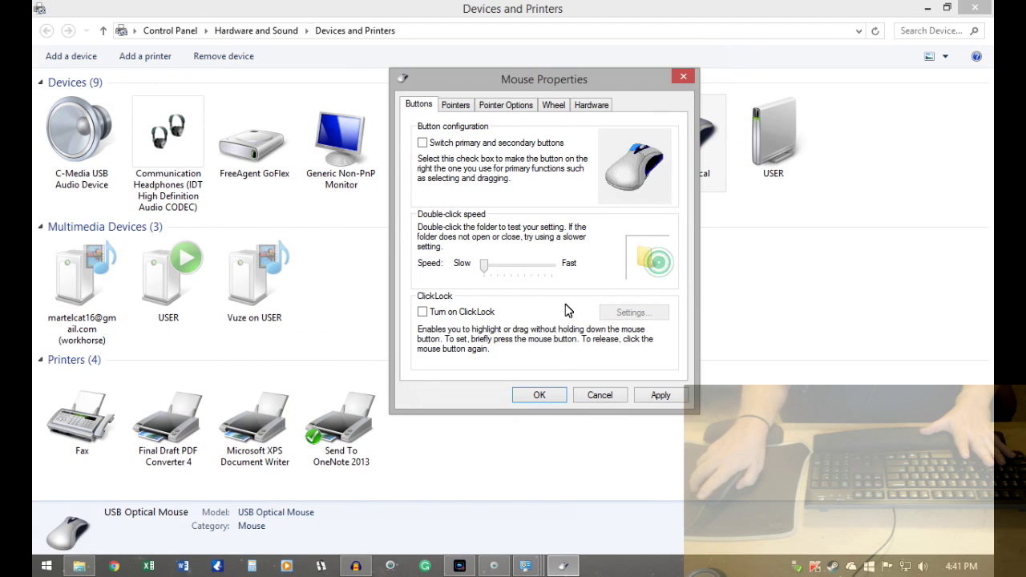
{"action": "double_click", "coordinate": [664, 260]}
{"action": "double_click", "coordinate": [639, 259]}
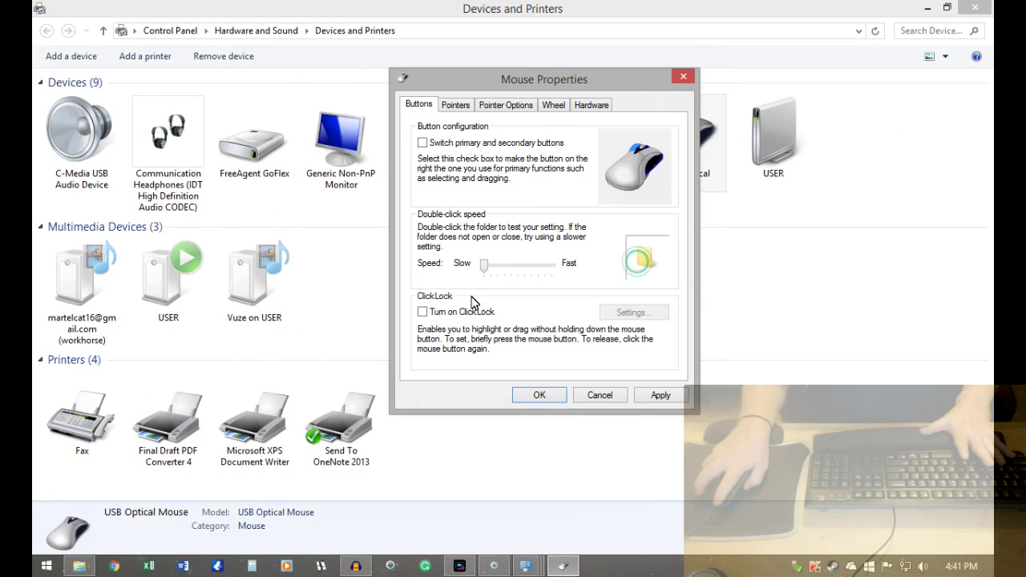
Settle double-click speed at a middle value, test it, then view the Pointers tab
{"action": "left_click_drag", "start_coordinate": [484, 267], "coordinate": [507, 273]}
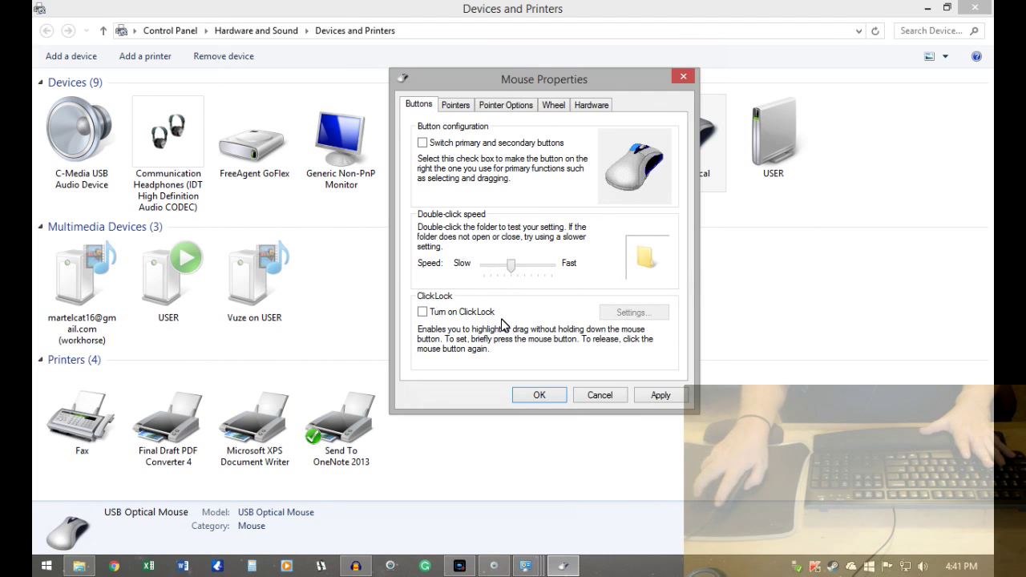
{"action": "double_click", "coordinate": [646, 258]}
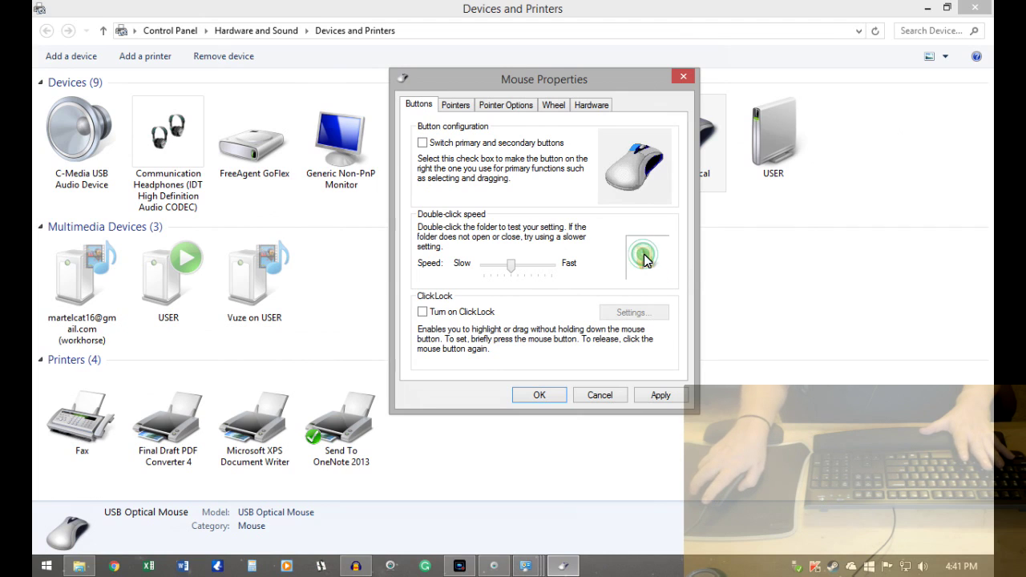
{"action": "double_click", "coordinate": [645, 258]}
{"action": "double_click", "coordinate": [646, 258]}
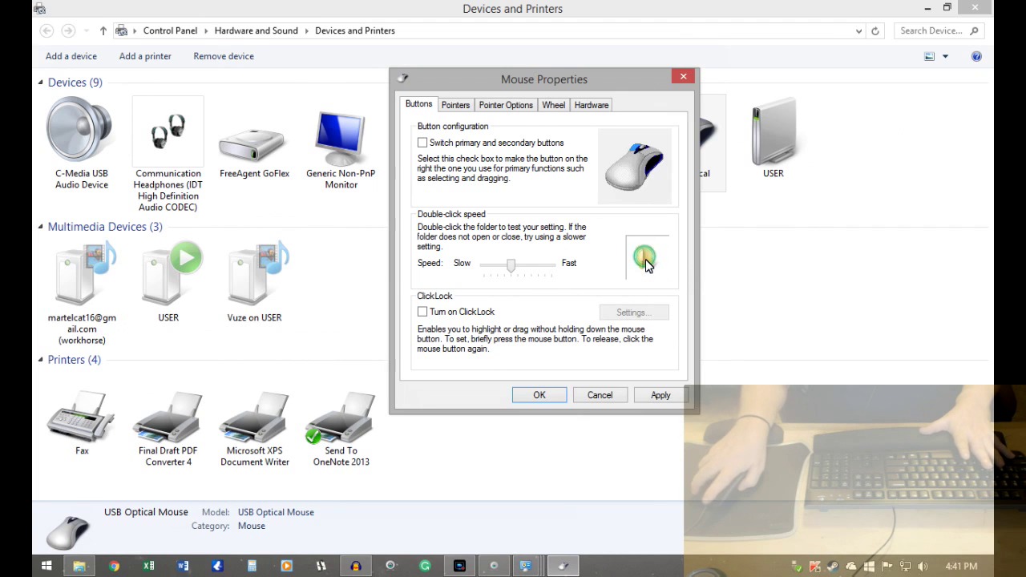
{"action": "double_click", "coordinate": [645, 258]}
{"action": "double_click", "coordinate": [646, 258]}
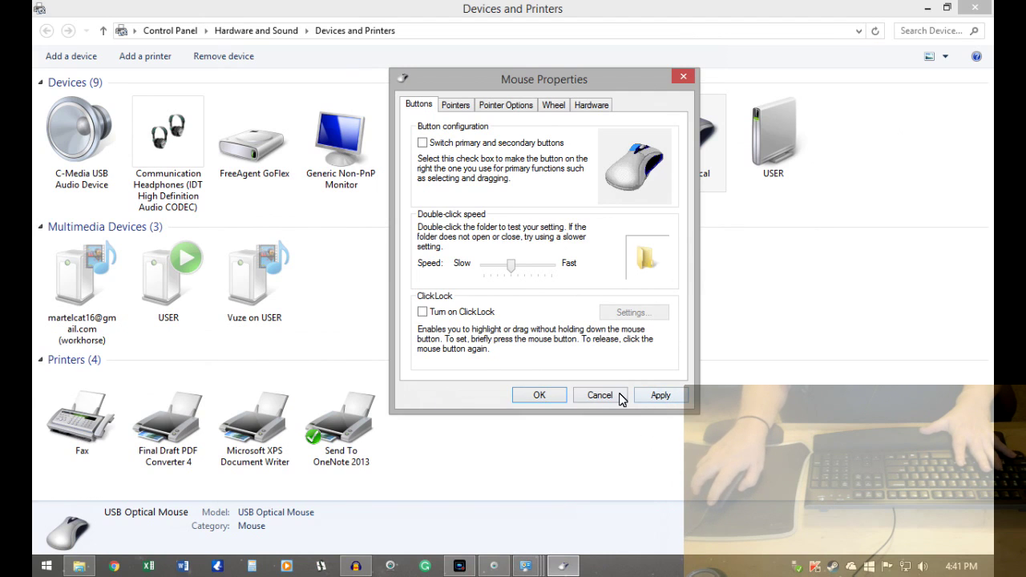
{"action": "left_click", "coordinate": [456, 105]}
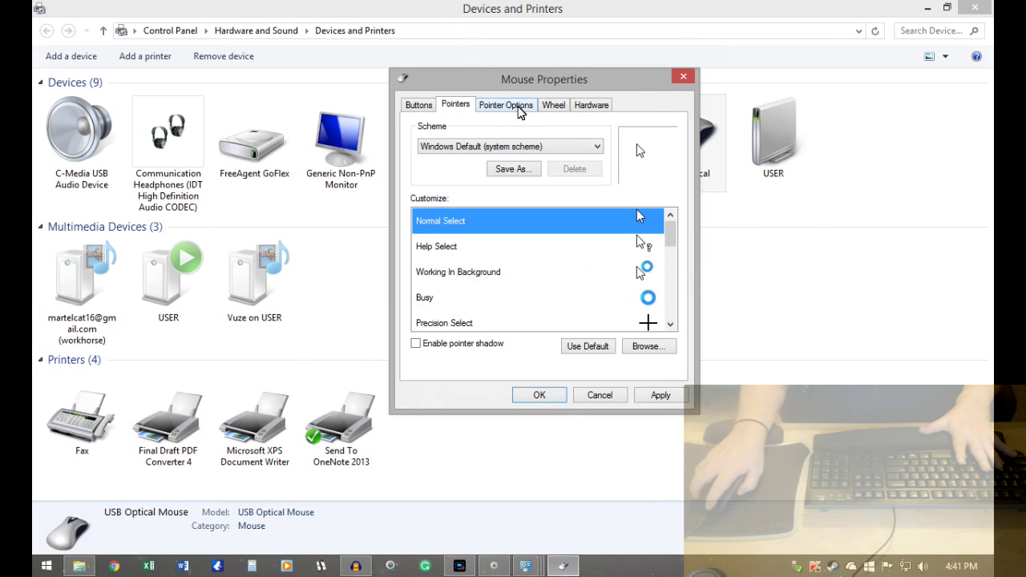
On Pointer Options, drag the pointer speed slider to fastest
{"action": "left_click", "coordinate": [519, 109]}
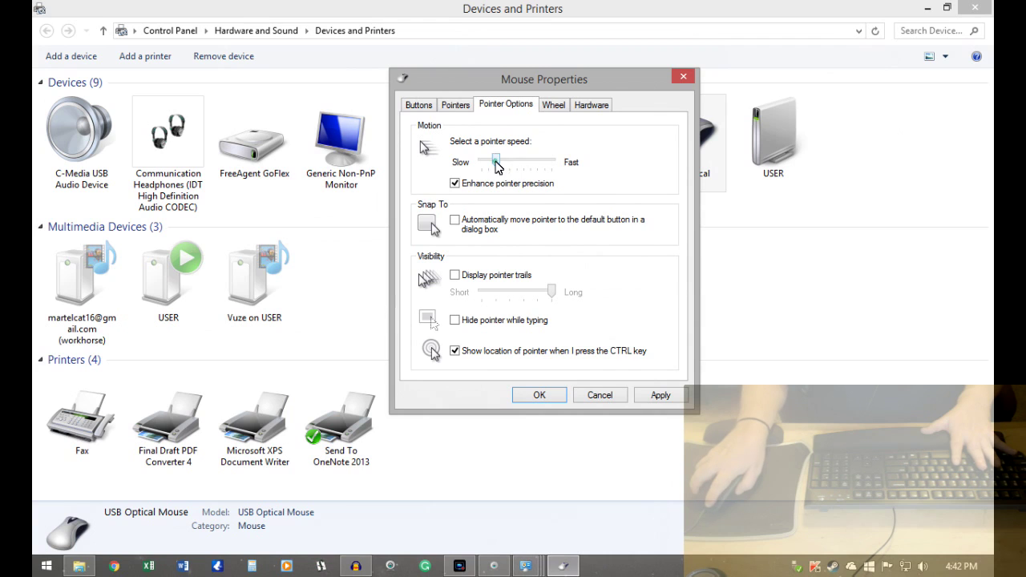
{"action": "left_click_drag", "start_coordinate": [498, 164], "coordinate": [551, 163]}
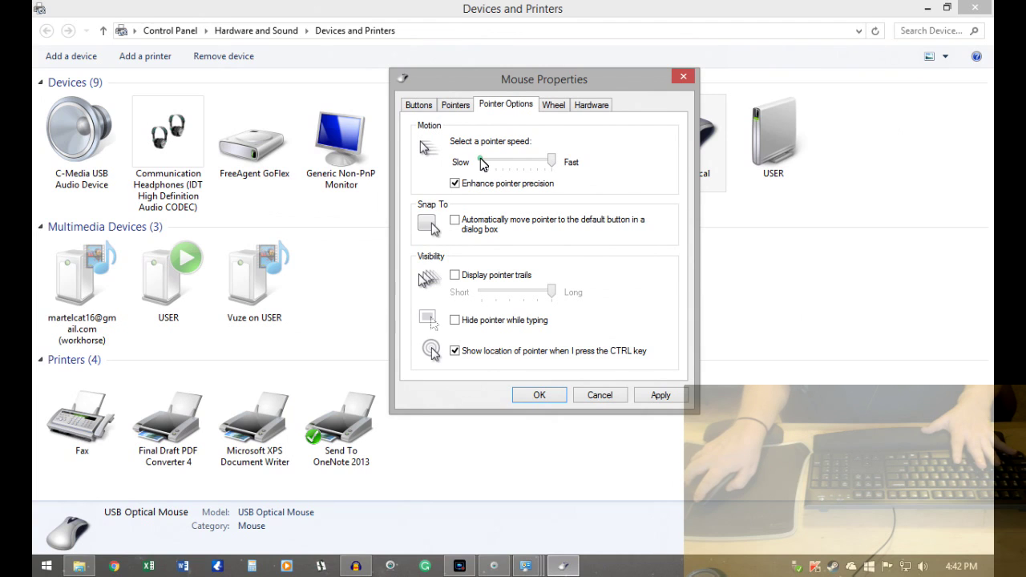
Test Ctrl pointer location, try slowest pointer speed, settle on a middle speed, then view Wheel settings
{"action": "key", "text": "ctrl"}
{"action": "key", "text": "ctrl"}
{"action": "key", "text": "ctrl"}
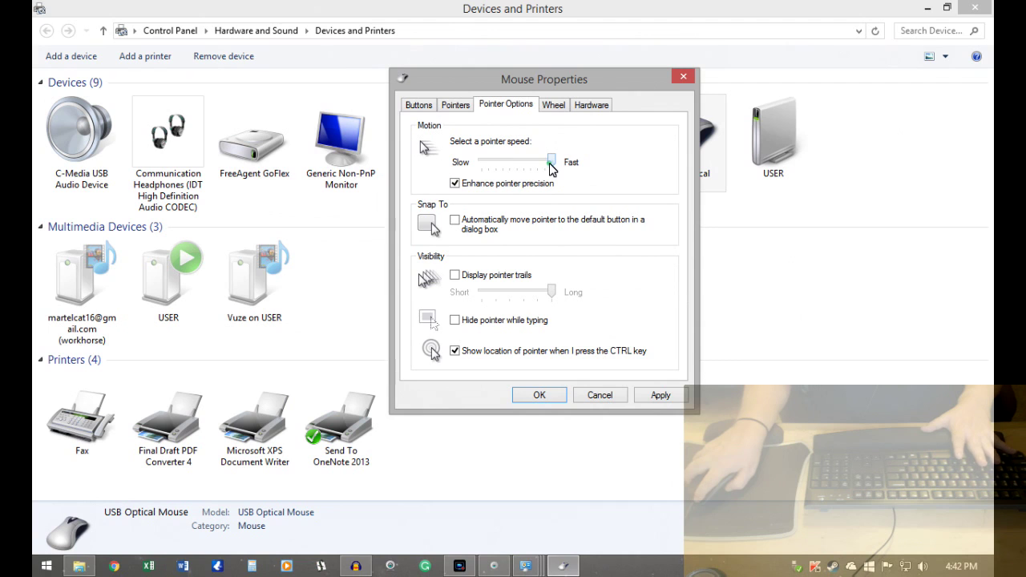
{"action": "left_click_drag", "start_coordinate": [551, 163], "coordinate": [481, 163]}
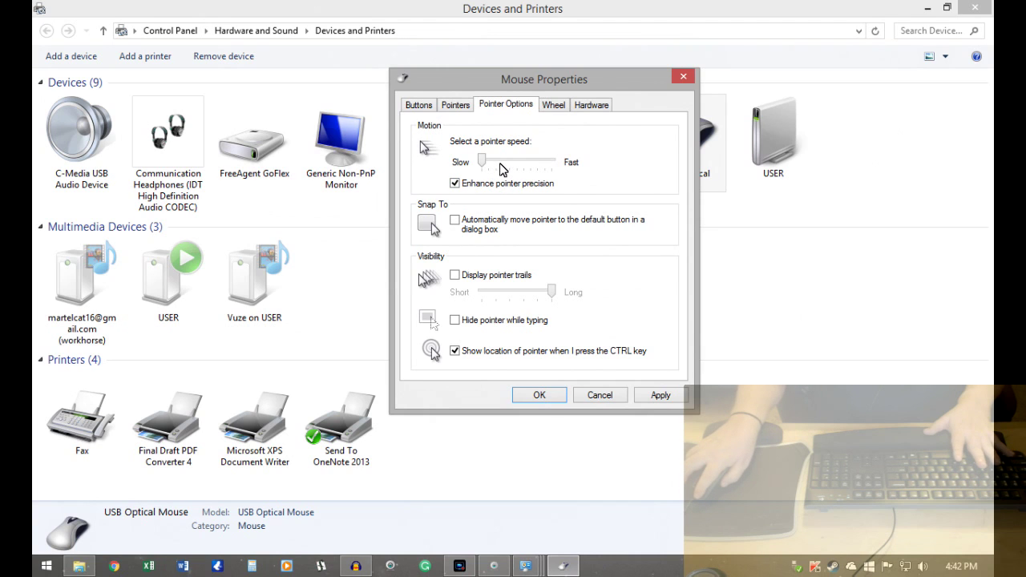
{"action": "left_click_drag", "start_coordinate": [502, 169], "coordinate": [510, 161]}
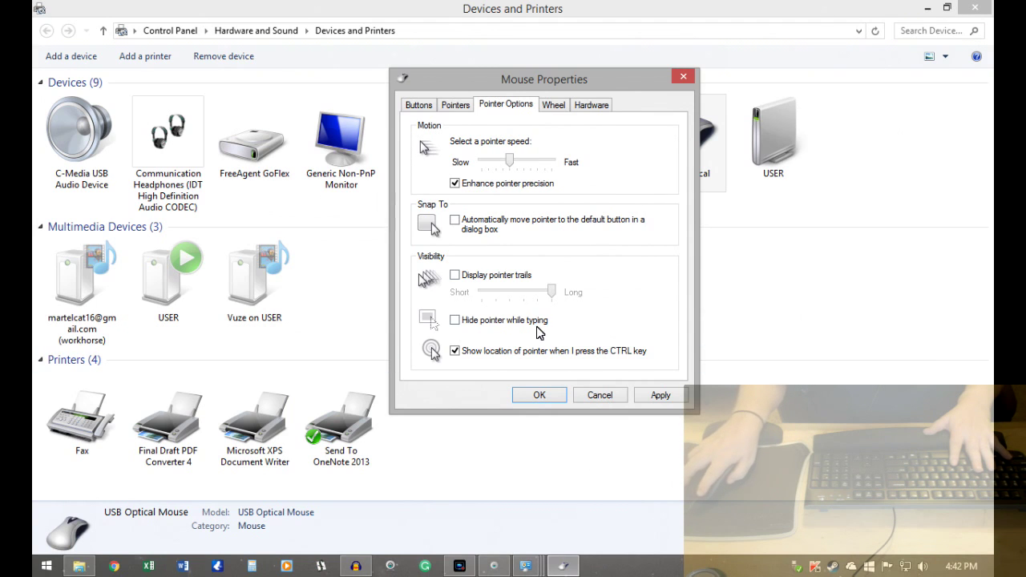
{"action": "left_click", "coordinate": [555, 108]}
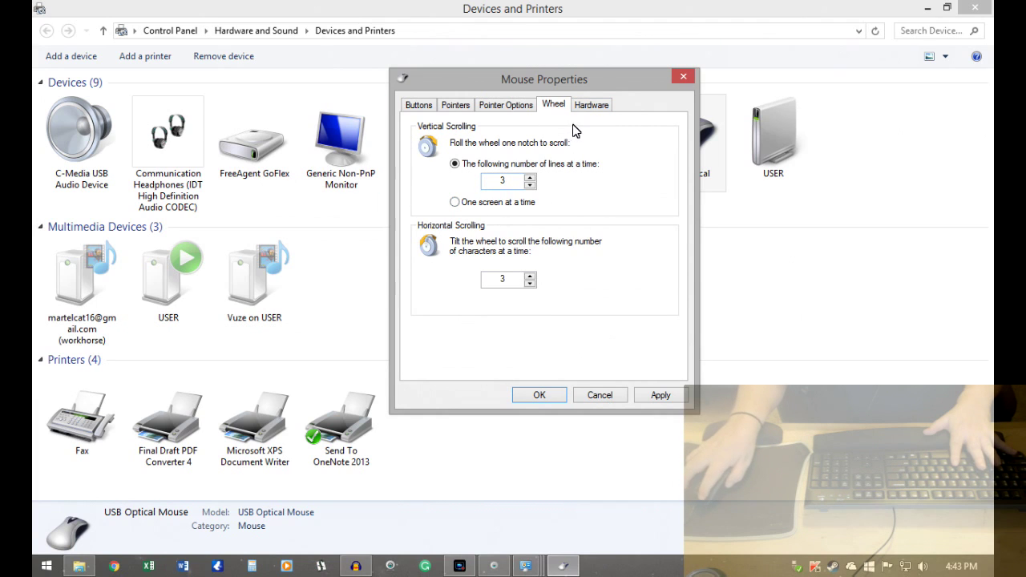
{"action": "left_click", "coordinate": [619, 399]}
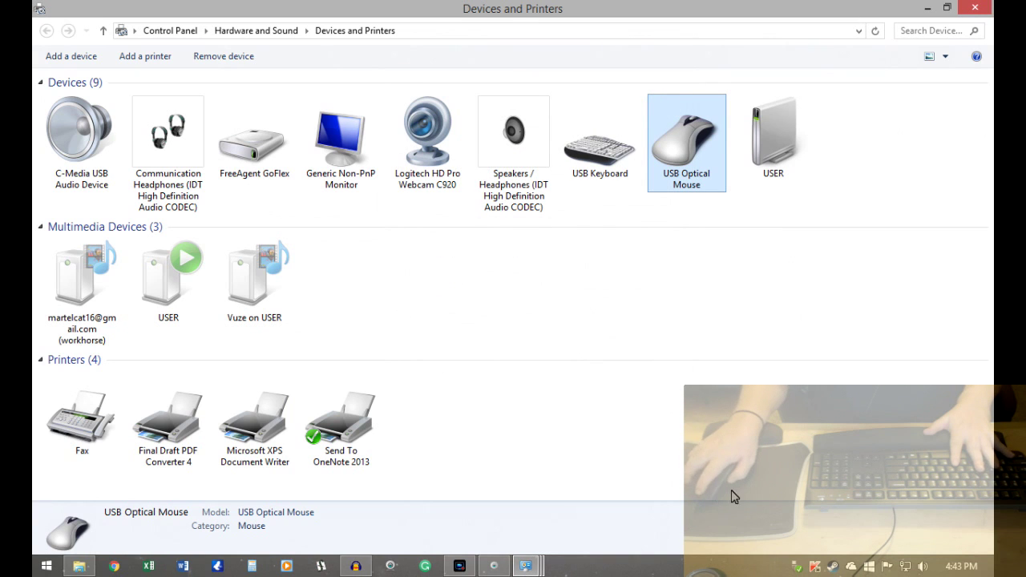